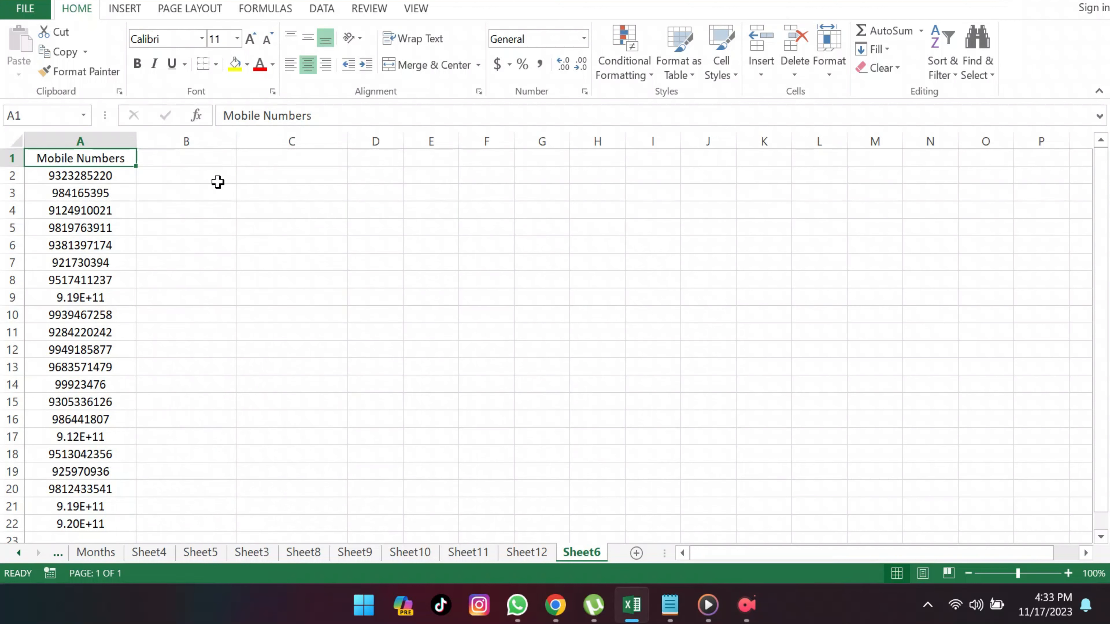
# Step: Enter the header "LEN FUNCTION" in cell B1 beside the Mobile Numbers header
pyautogui.click(216, 161)
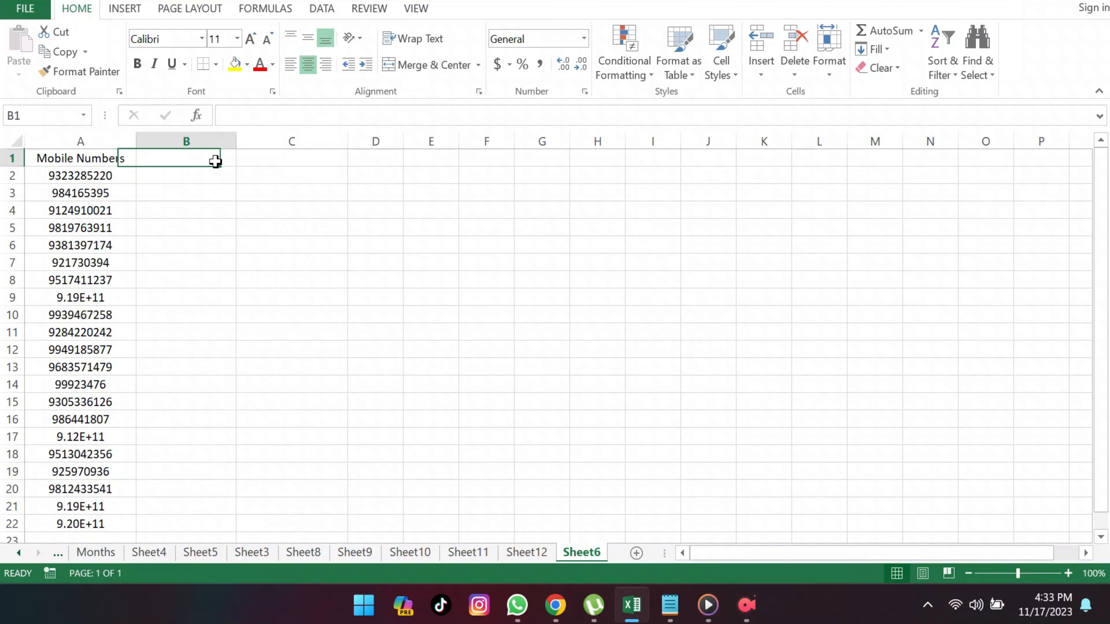
pyautogui.doubleClick(217, 162)
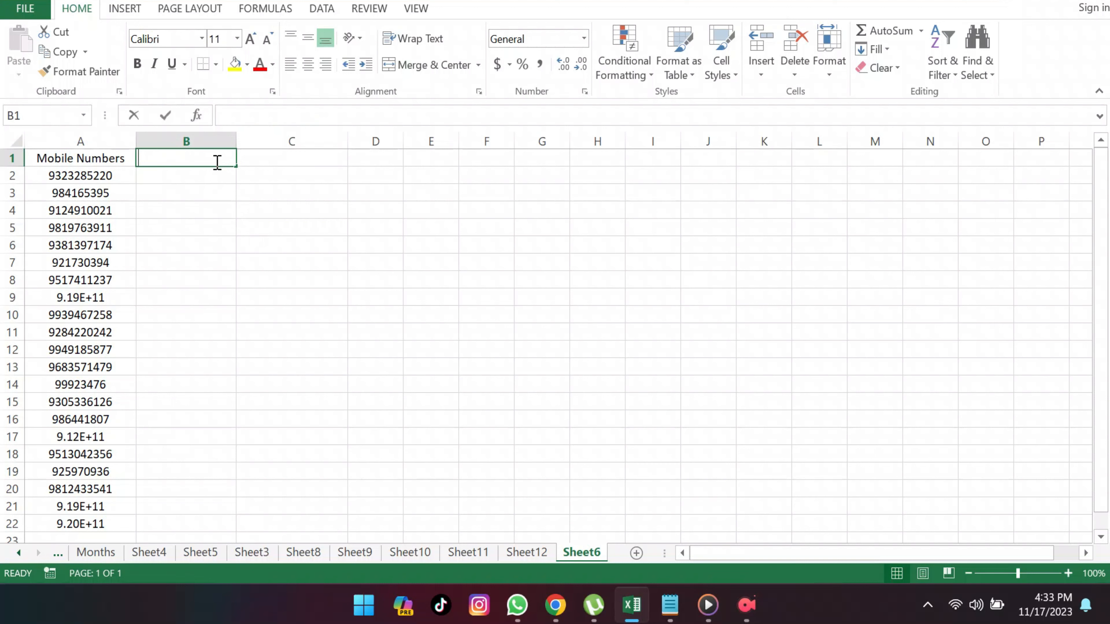
pyautogui.write('LEN FUNCTION')
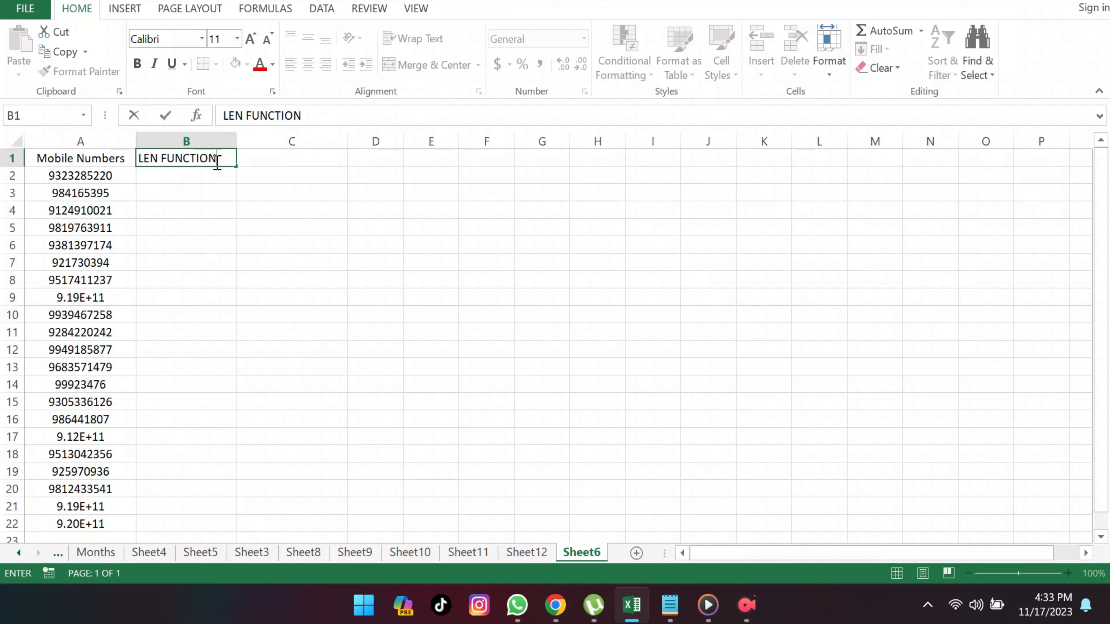
# Step: Enter the formula =LEN(A2) in cell B2 and fill it down through B22
pyautogui.click(226, 175)
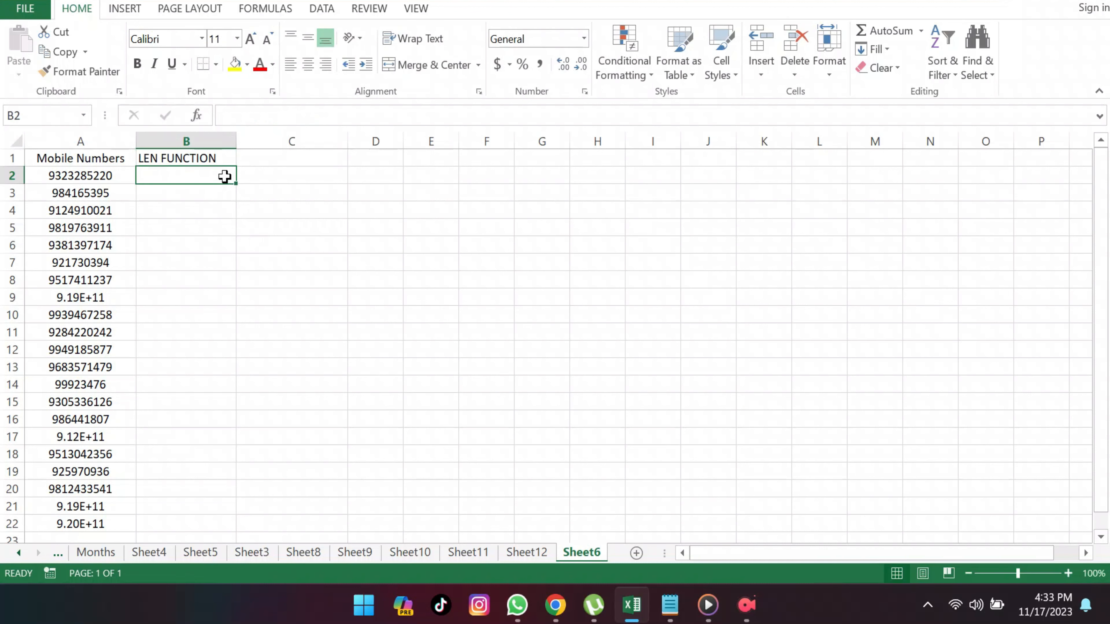
pyautogui.doubleClick(225, 176)
pyautogui.write('=')
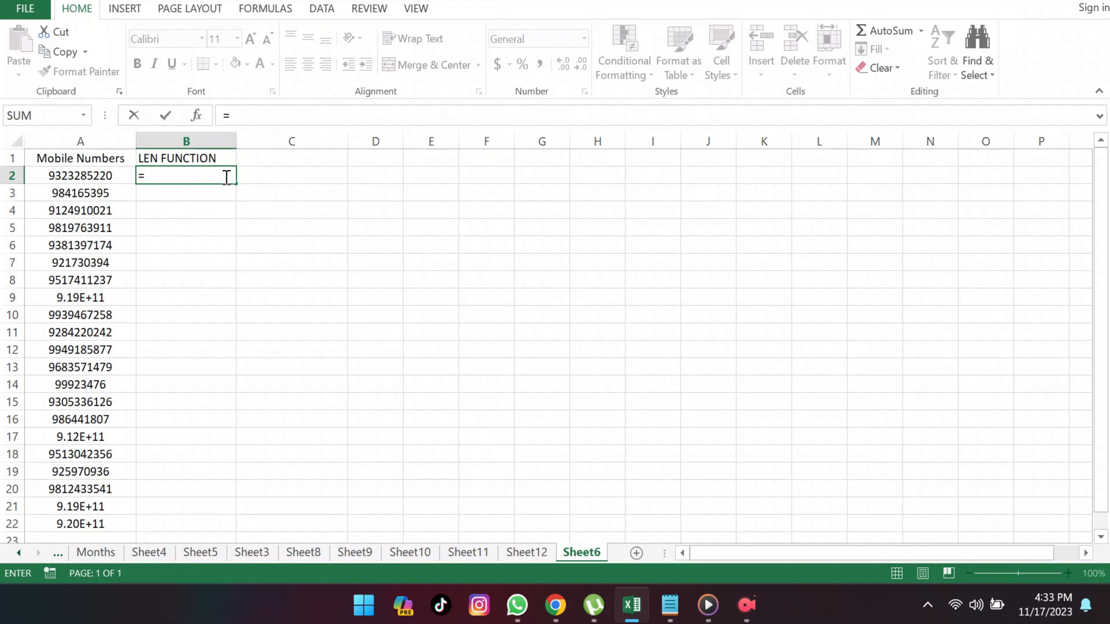
pyautogui.write('LEN')
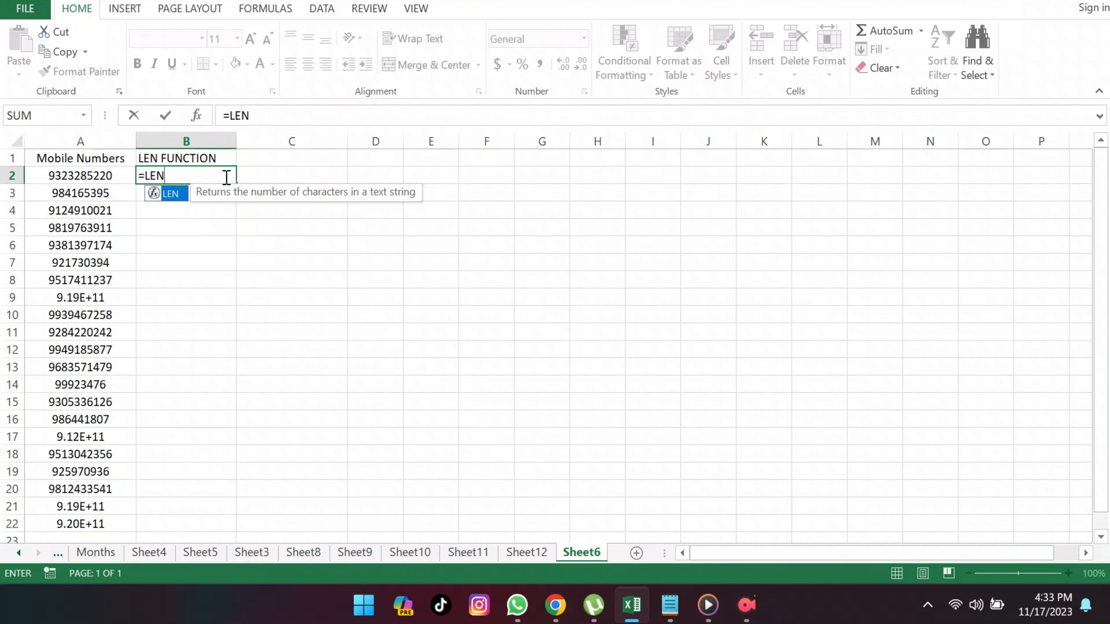
pyautogui.write('(')
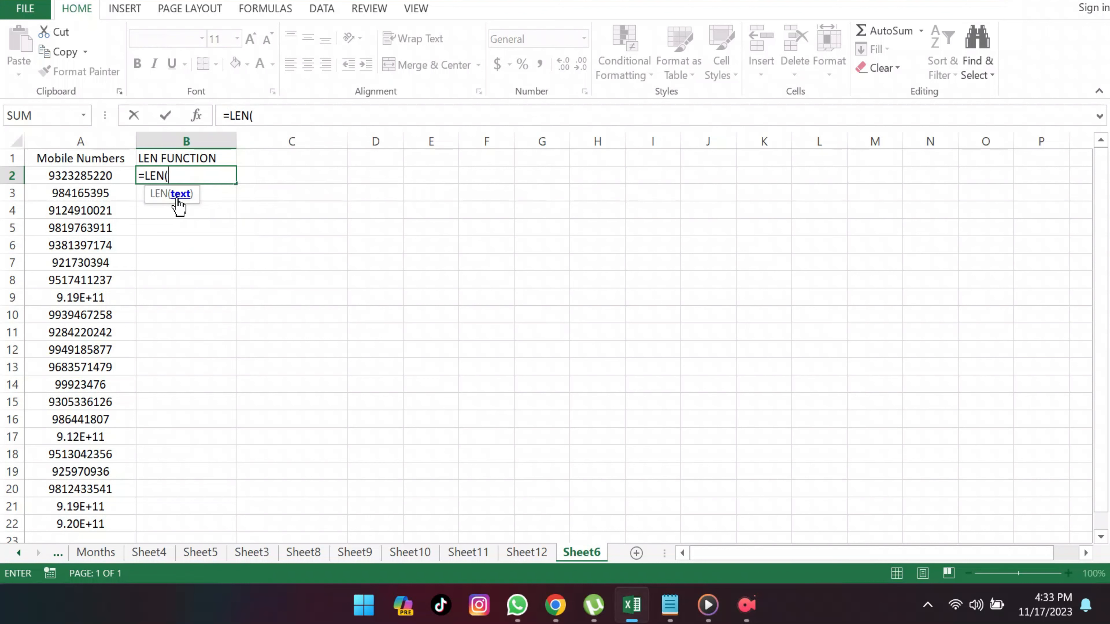
pyautogui.click(110, 177)
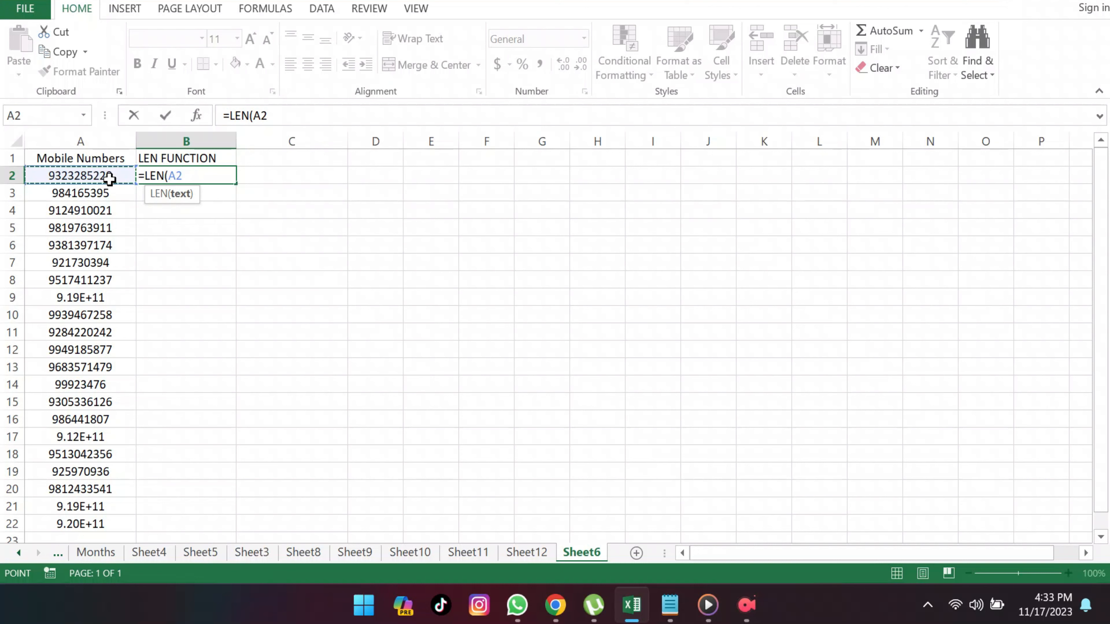
pyautogui.write(')')
pyautogui.press('Return')
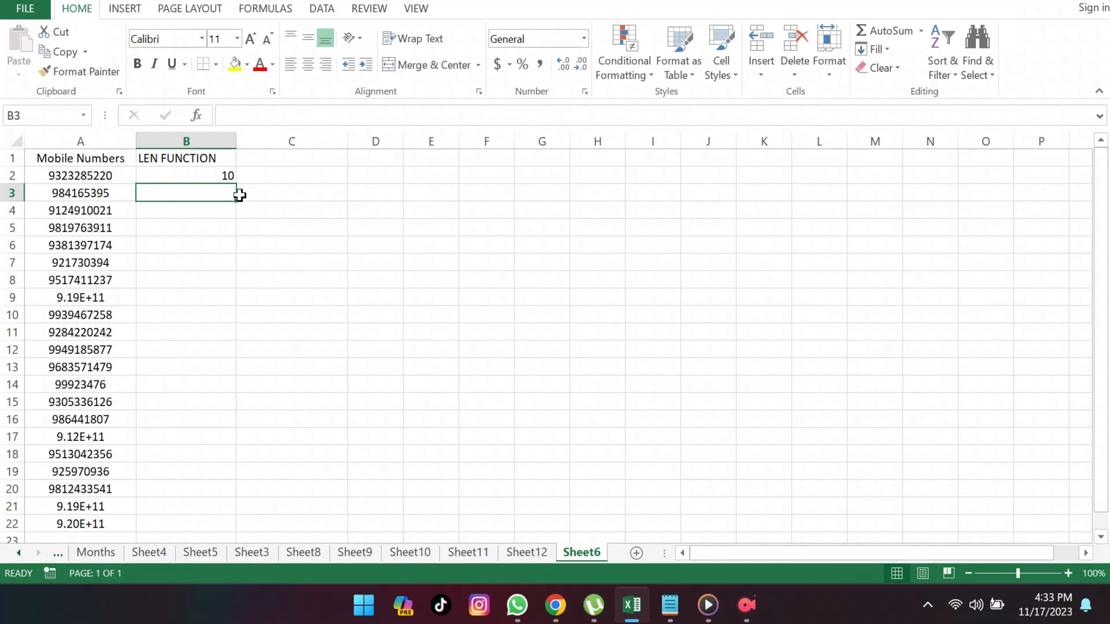
pyautogui.click(227, 175)
pyautogui.moveTo(233, 184); pyautogui.dragTo(235, 531)
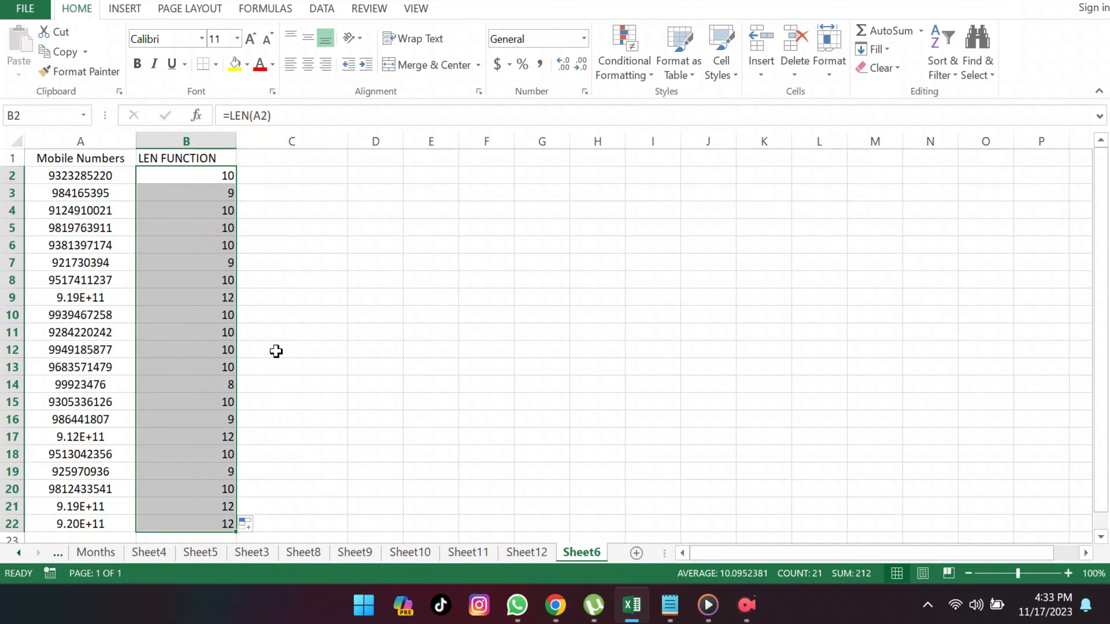
pyautogui.click(222, 180)
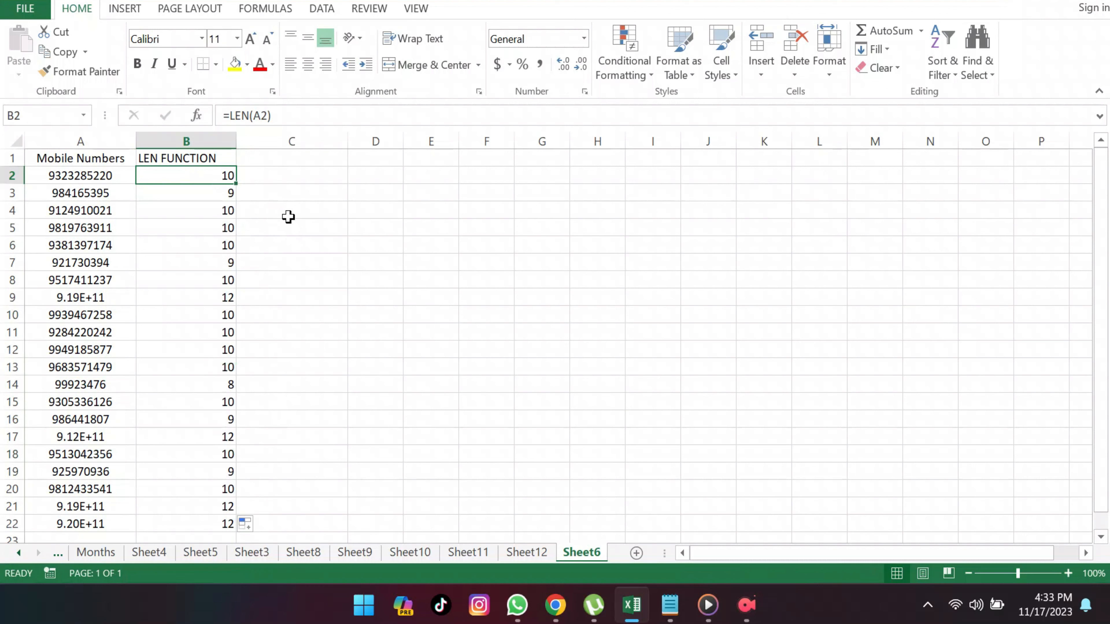
# Step: Sort the data by the Mobile Numbers column on values, from smallest to largest
pyautogui.click(287, 175)
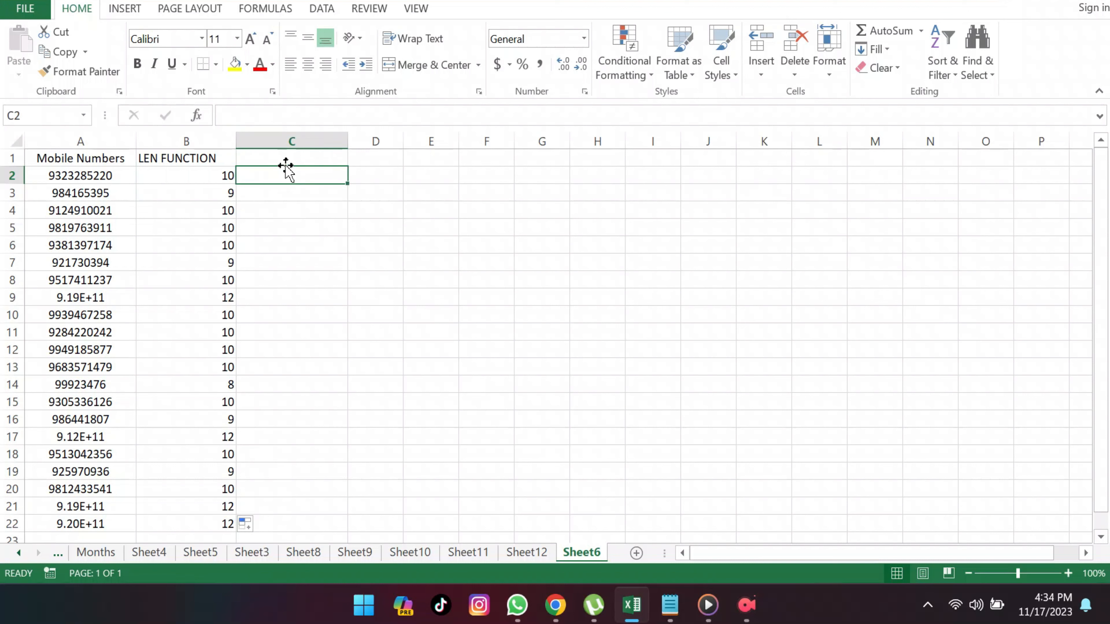
pyautogui.click(323, 10)
pyautogui.click(358, 62)
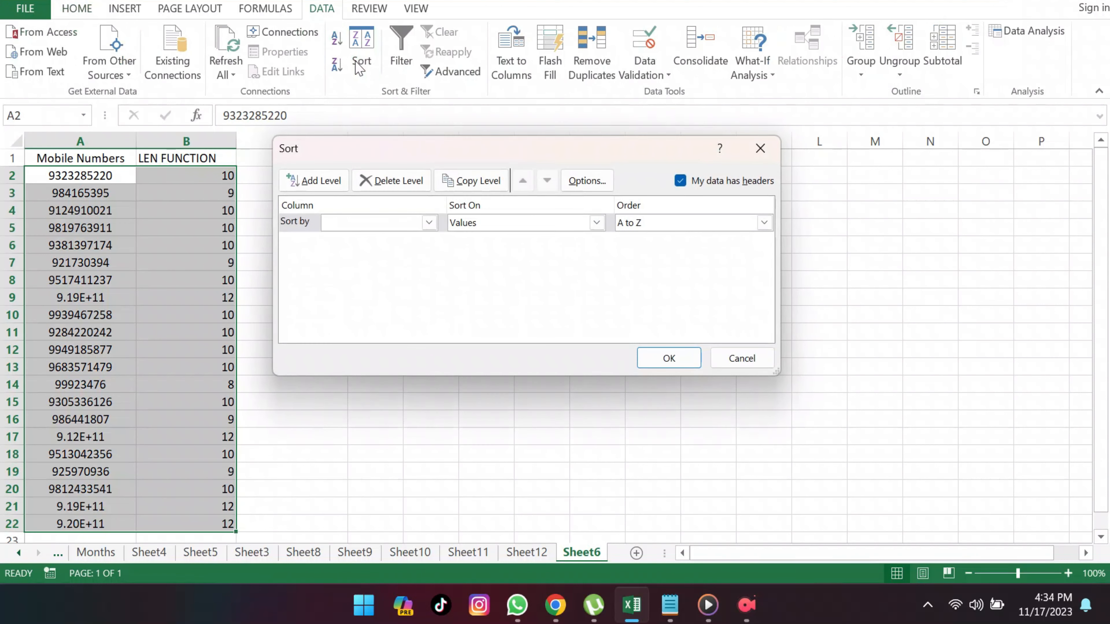
pyautogui.click(429, 223)
pyautogui.click(410, 240)
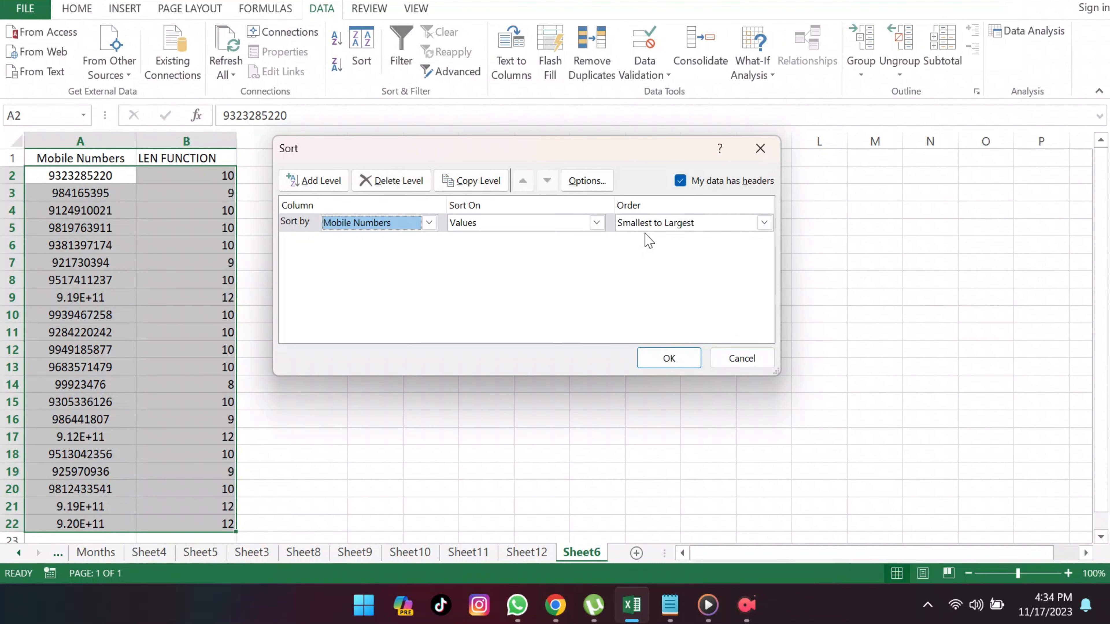
pyautogui.click(670, 359)
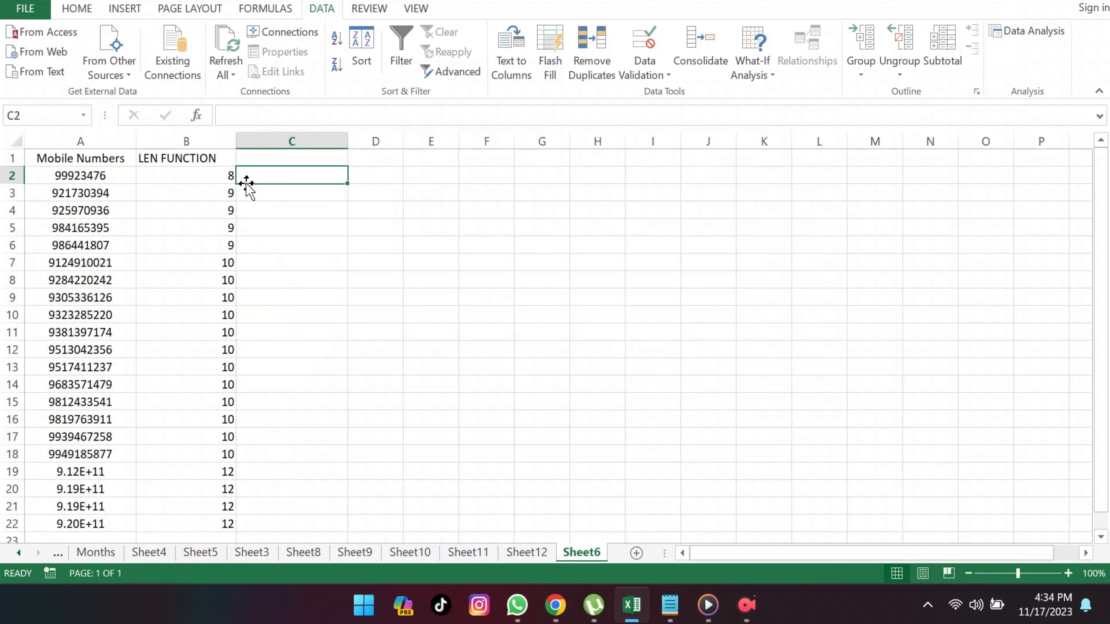
# Step: Delete rows 2 to 6, which hold the mobile numbers shorter than 10 digits
pyautogui.moveTo(12, 175); pyautogui.dragTo(10, 237)
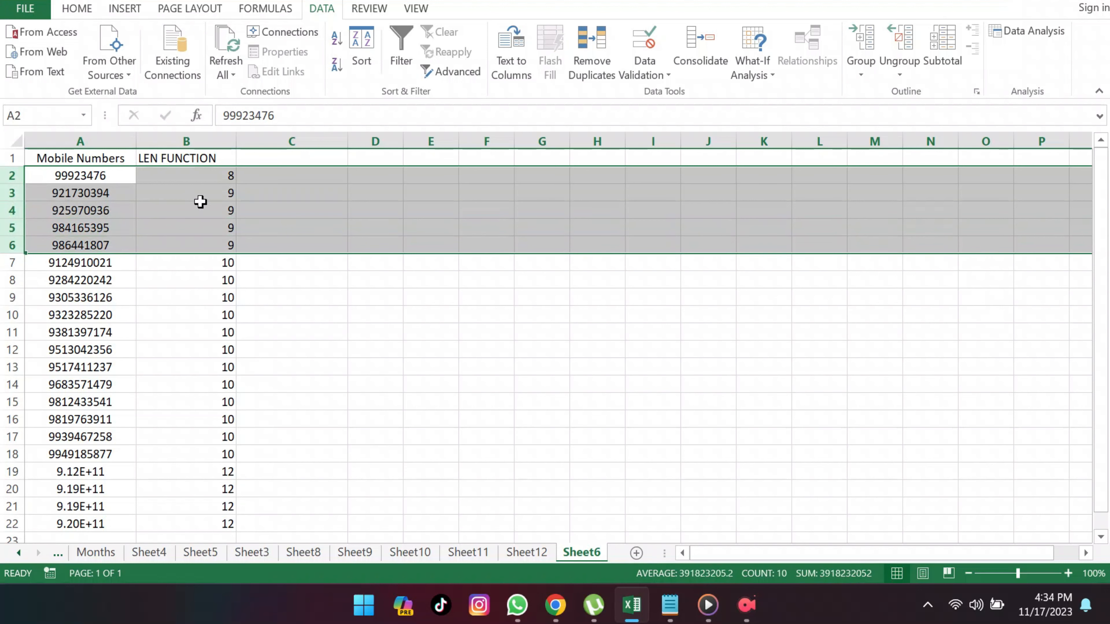
pyautogui.rightClick(250, 208)
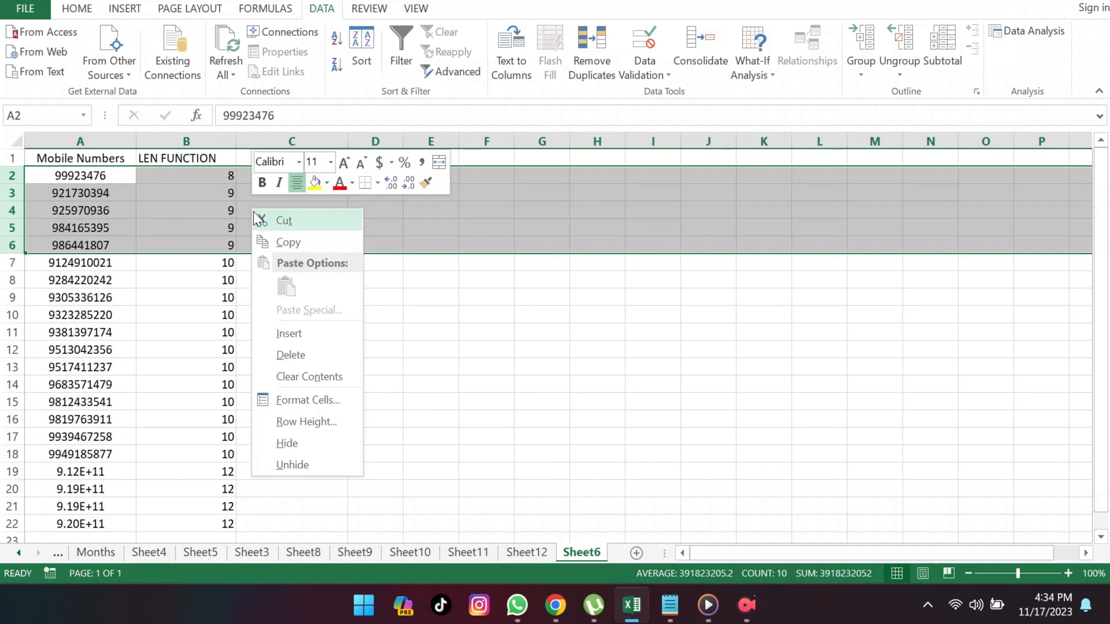
pyautogui.click(284, 355)
pyautogui.click(293, 284)
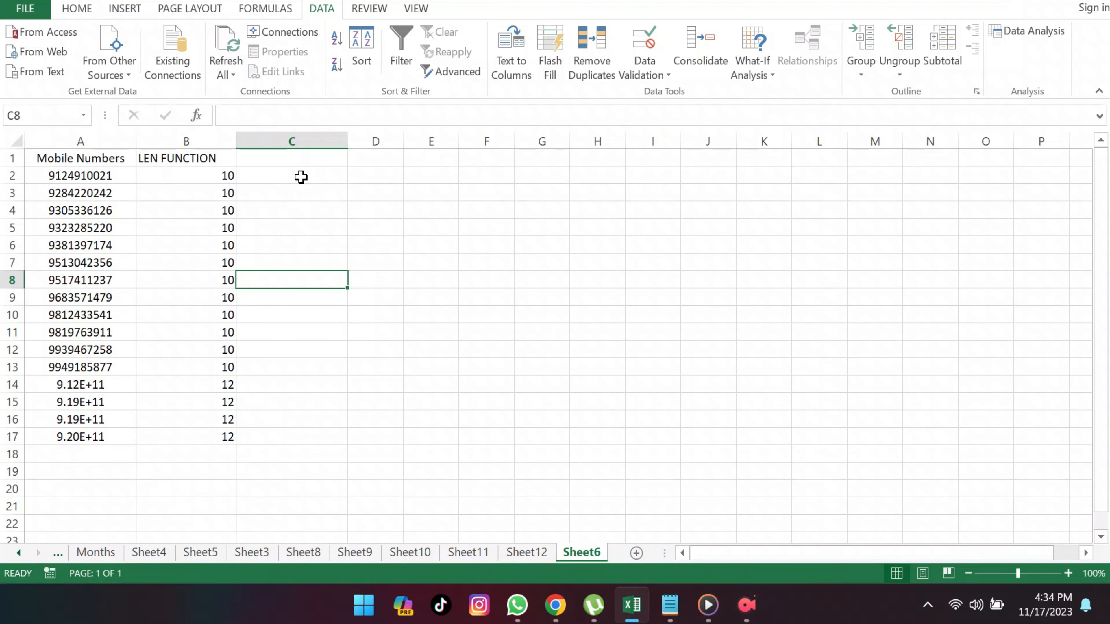
# Step: Enter the header "RIGHT FUNCTION" in cell C1
pyautogui.click(305, 159)
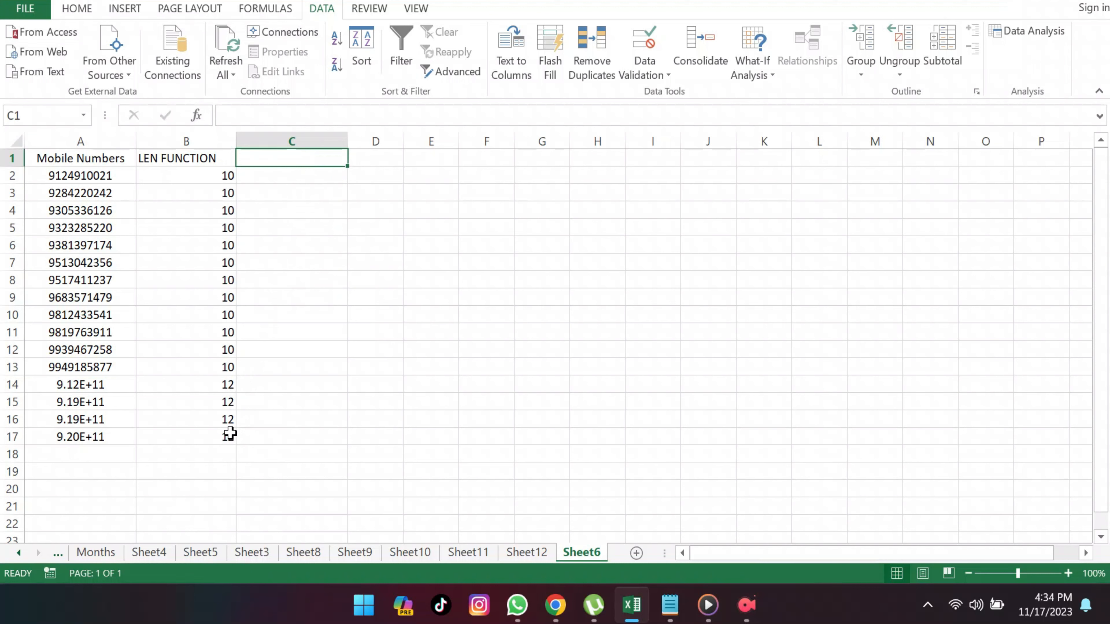
pyautogui.click(105, 387)
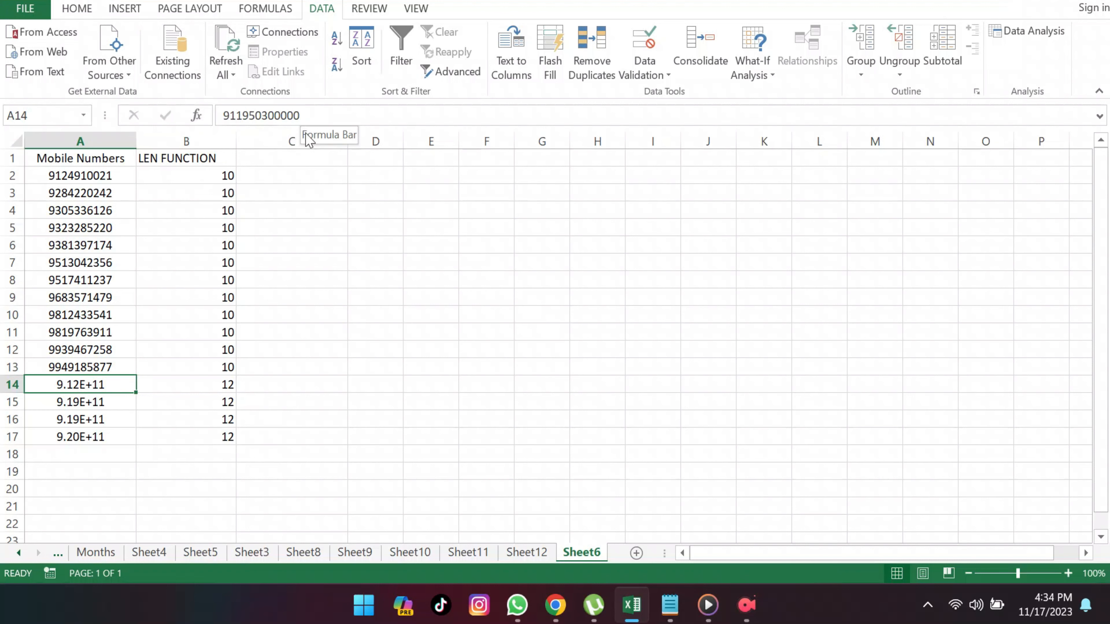
pyautogui.click(298, 160)
pyautogui.doubleClick(297, 161)
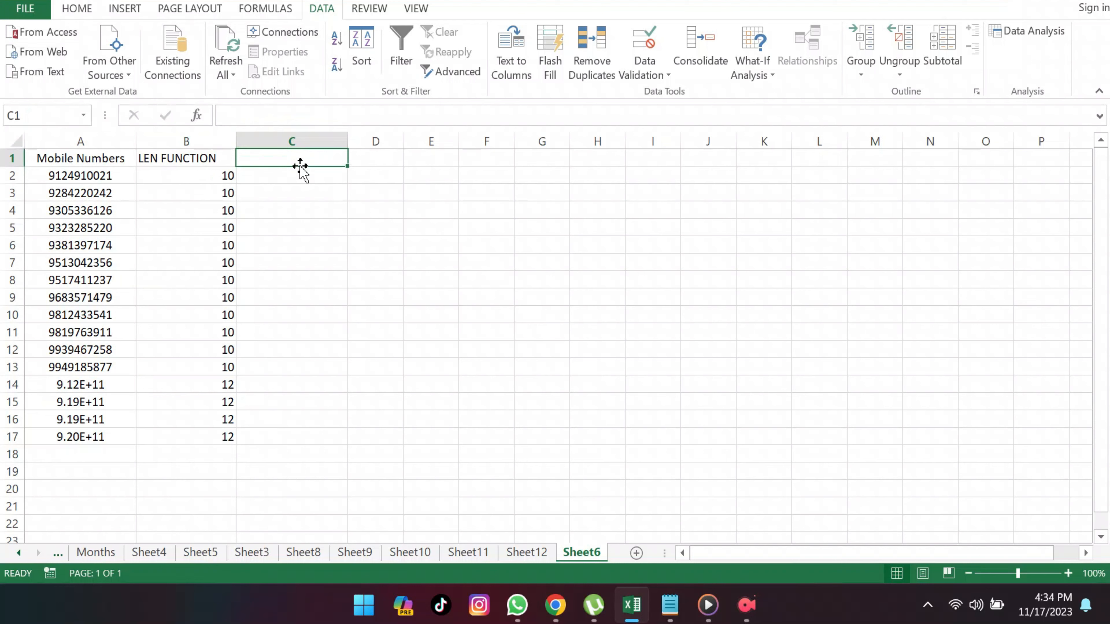
pyautogui.write('R')
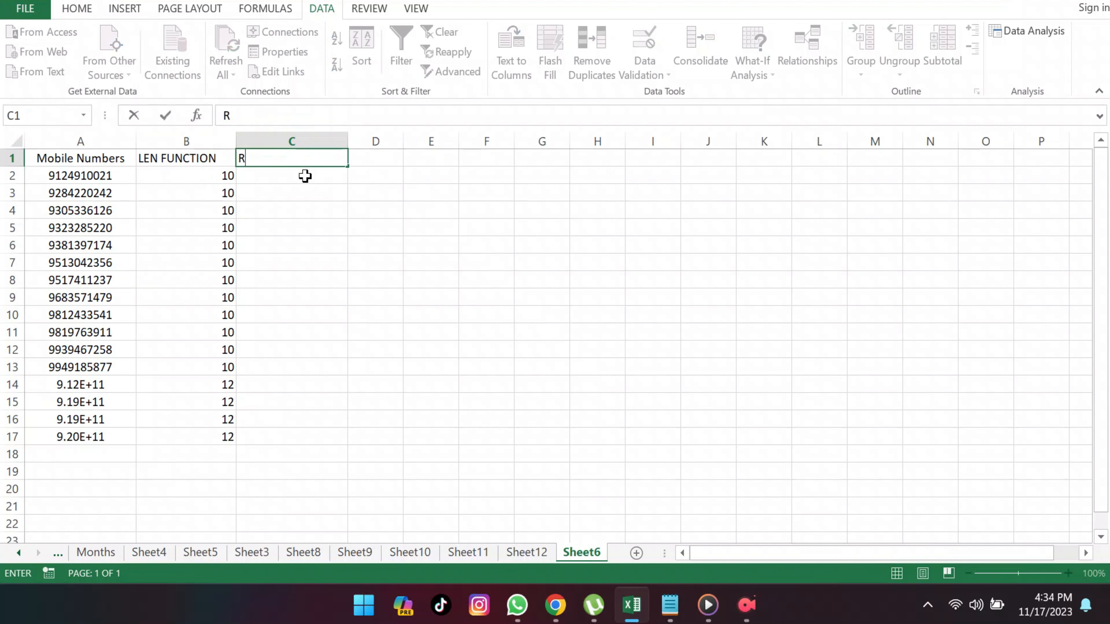
pyautogui.write('IGHT FUNCTION')
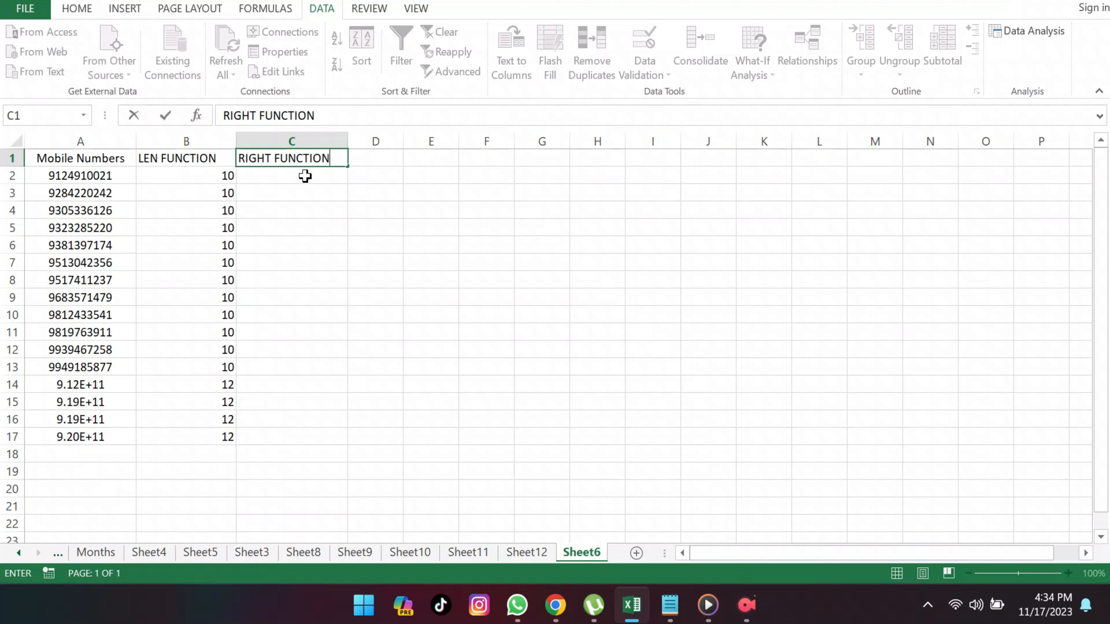
pyautogui.press('Return')
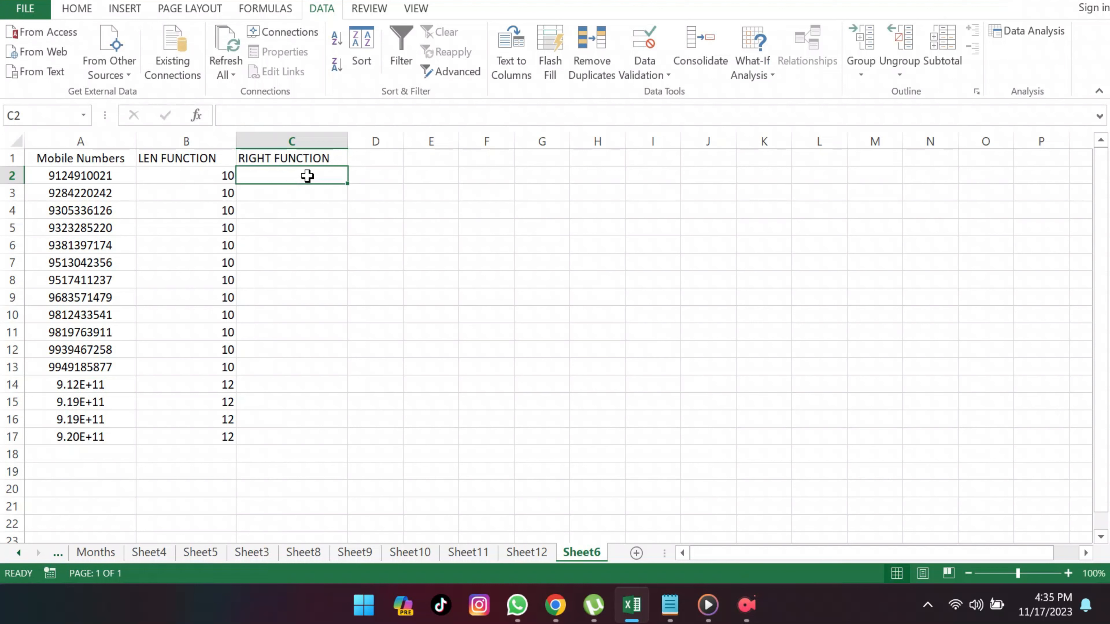
# Step: Enter the formula =RIGHT(A2,10) in cell C2 and fill it down through C17
pyautogui.doubleClick(332, 181)
pyautogui.write('=')
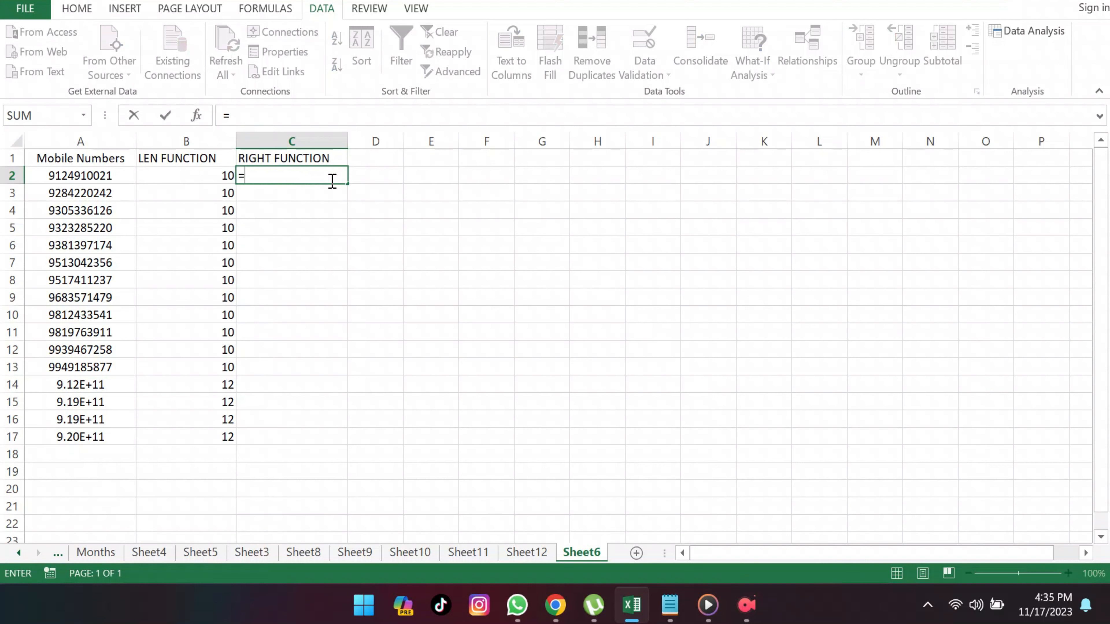
pyautogui.write('right')
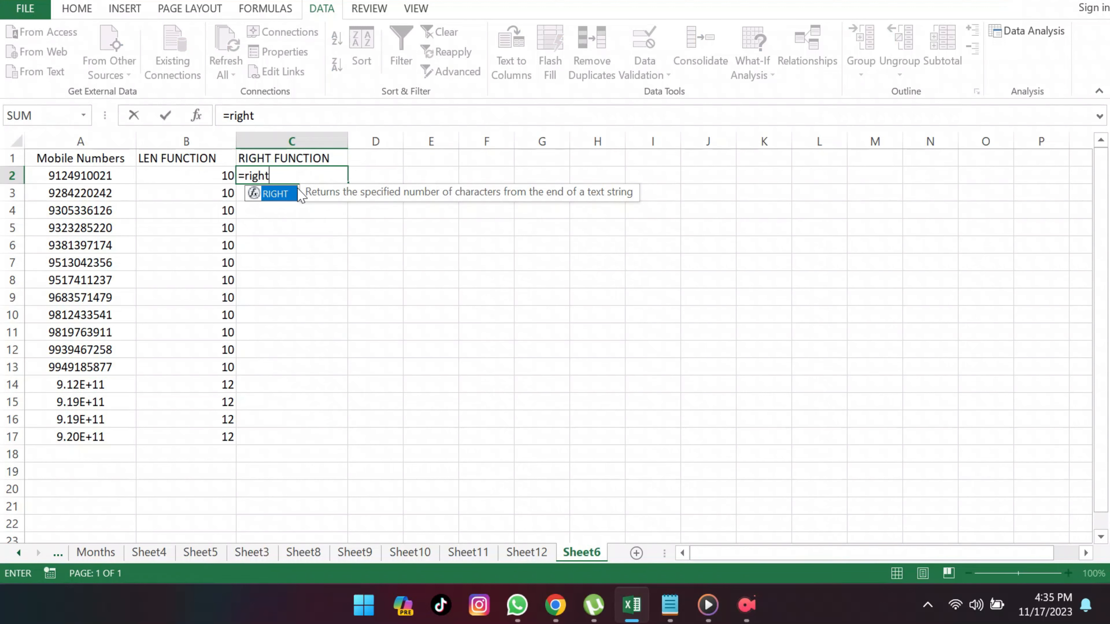
pyautogui.doubleClick(288, 195)
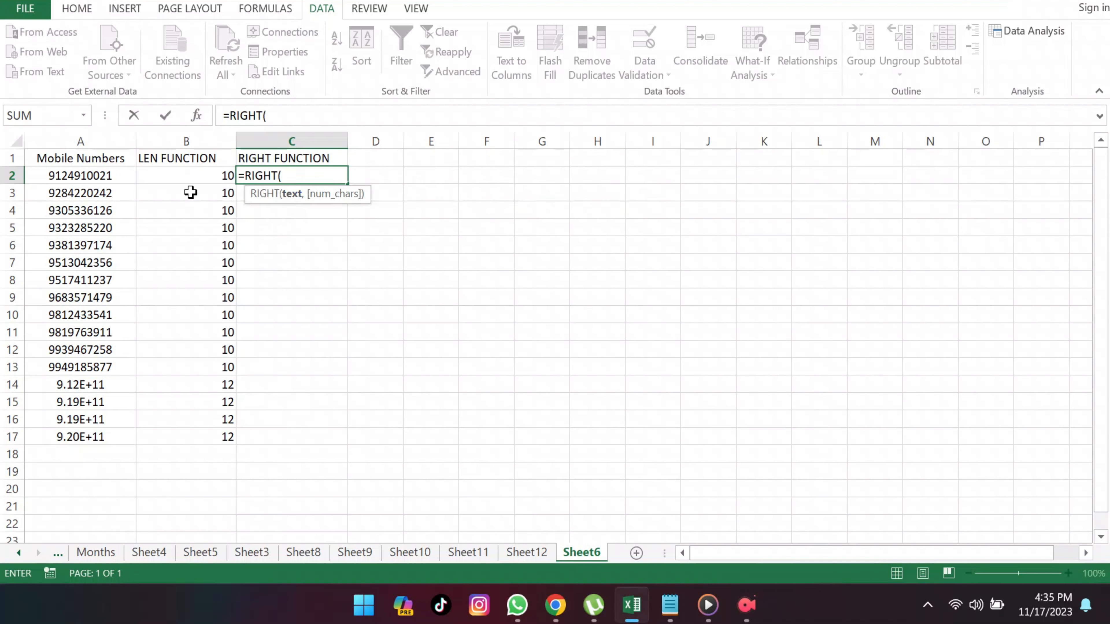
pyautogui.click(120, 179)
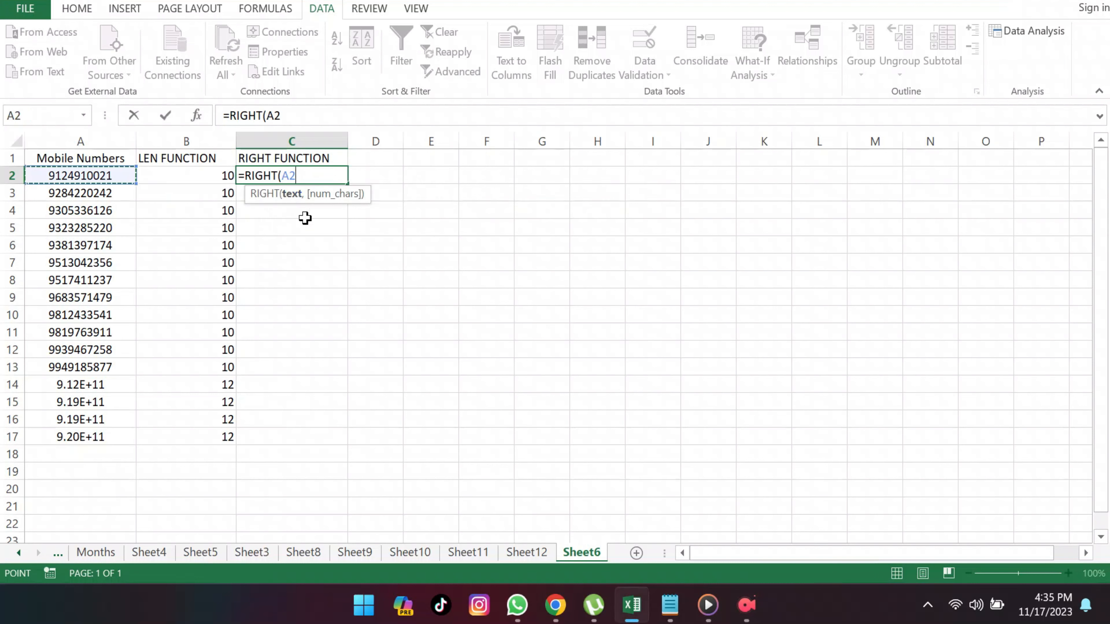
pyautogui.write(',10')
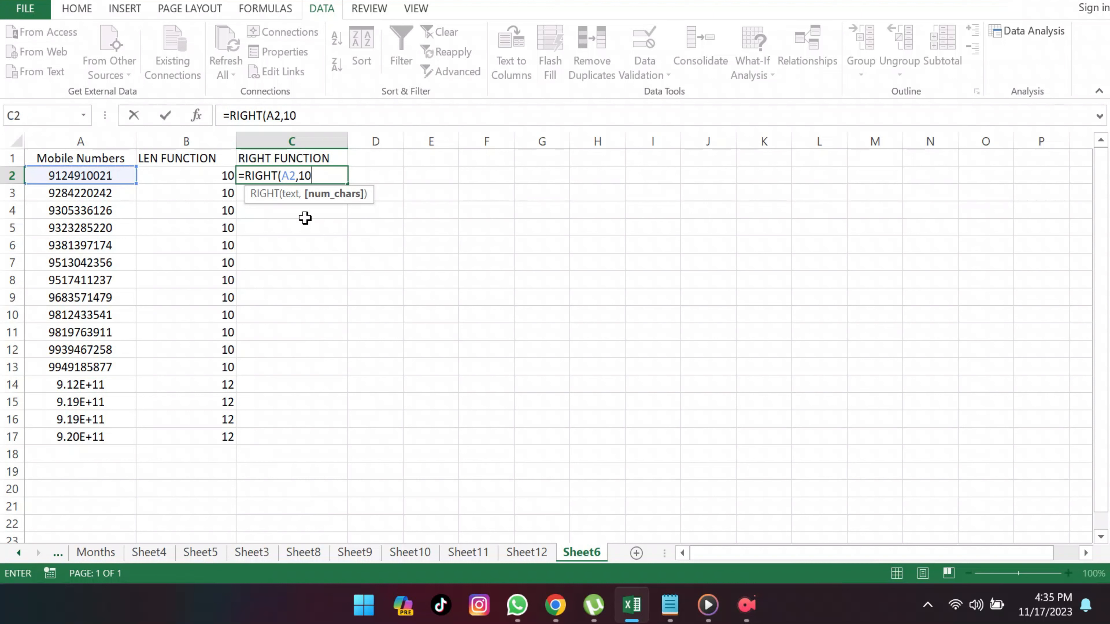
pyautogui.write(')')
pyautogui.press('Return')
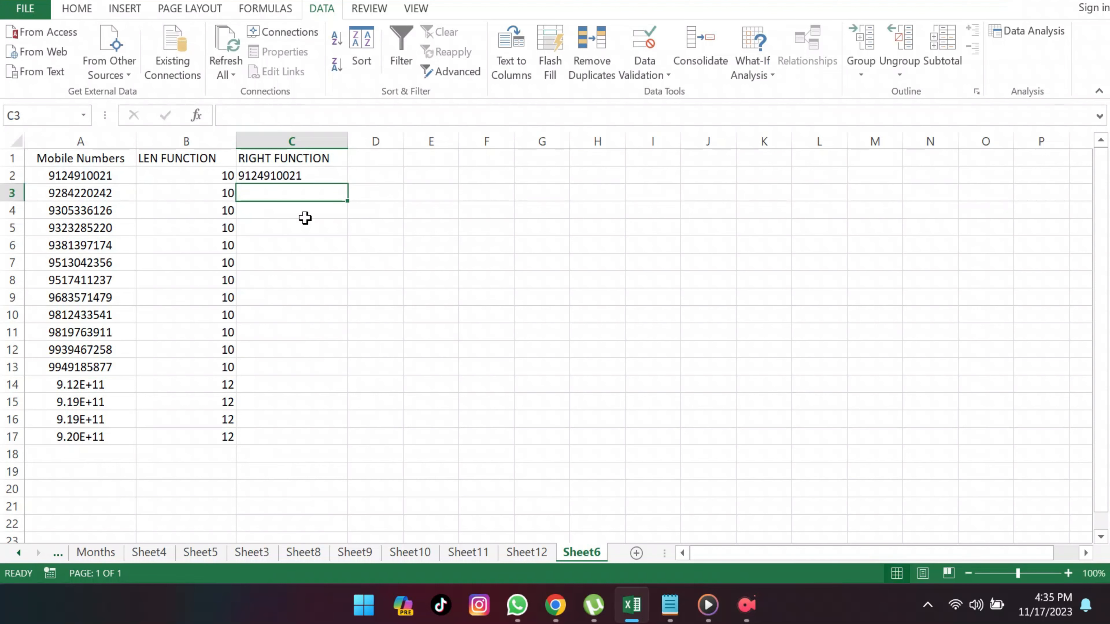
pyautogui.click(329, 179)
pyautogui.moveTo(347, 183); pyautogui.dragTo(364, 437)
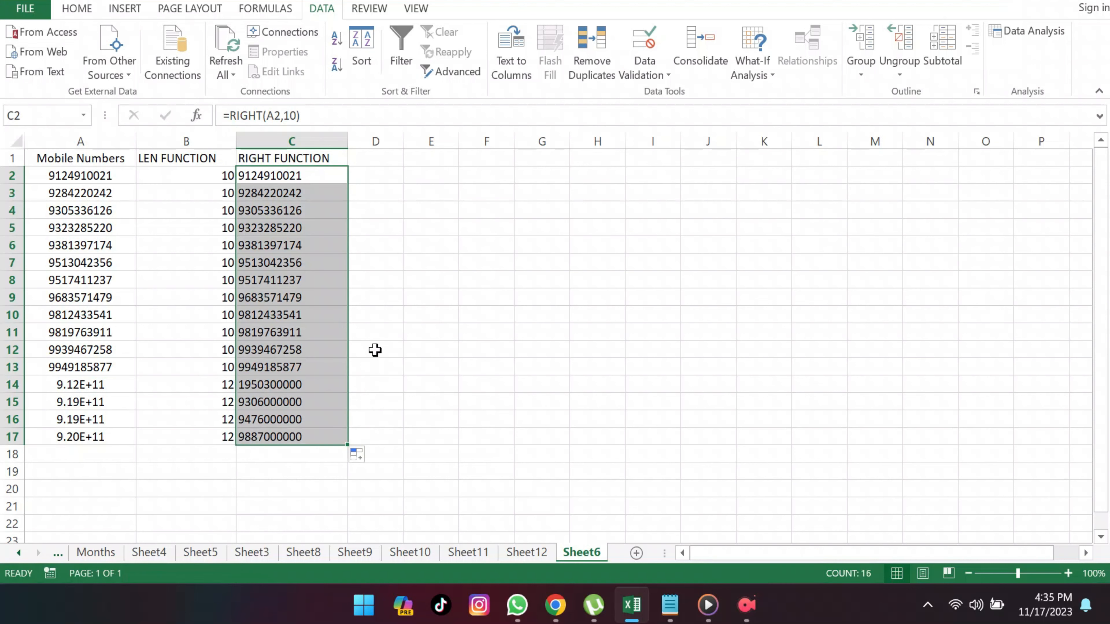
# Step: Enter the helper value 1 in the empty cell F9 and select that cell
pyautogui.click(472, 298)
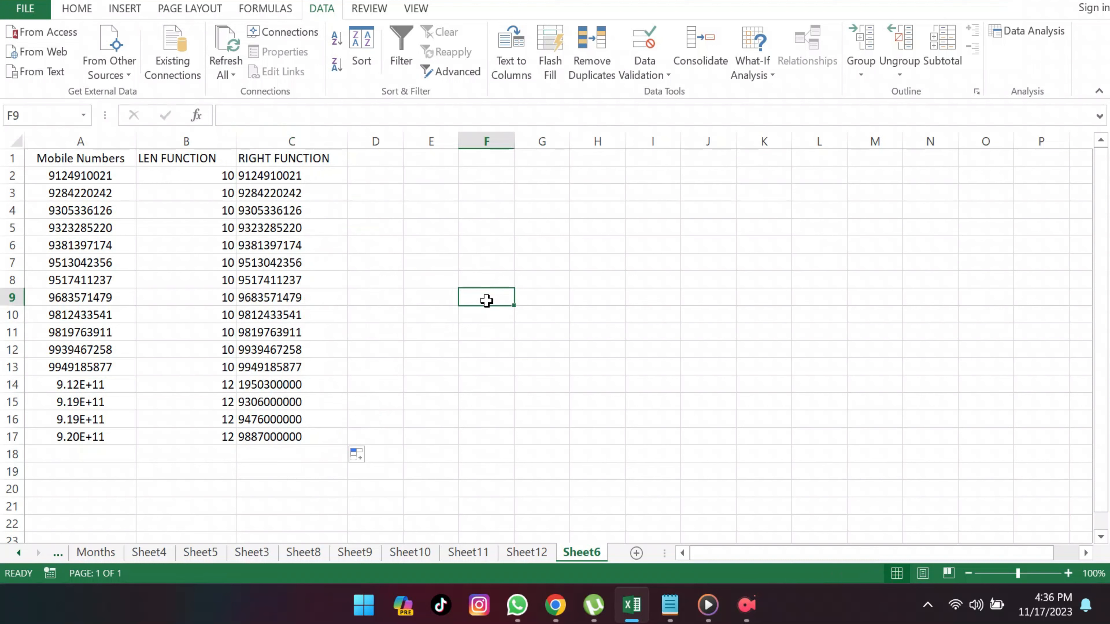
pyautogui.write('1')
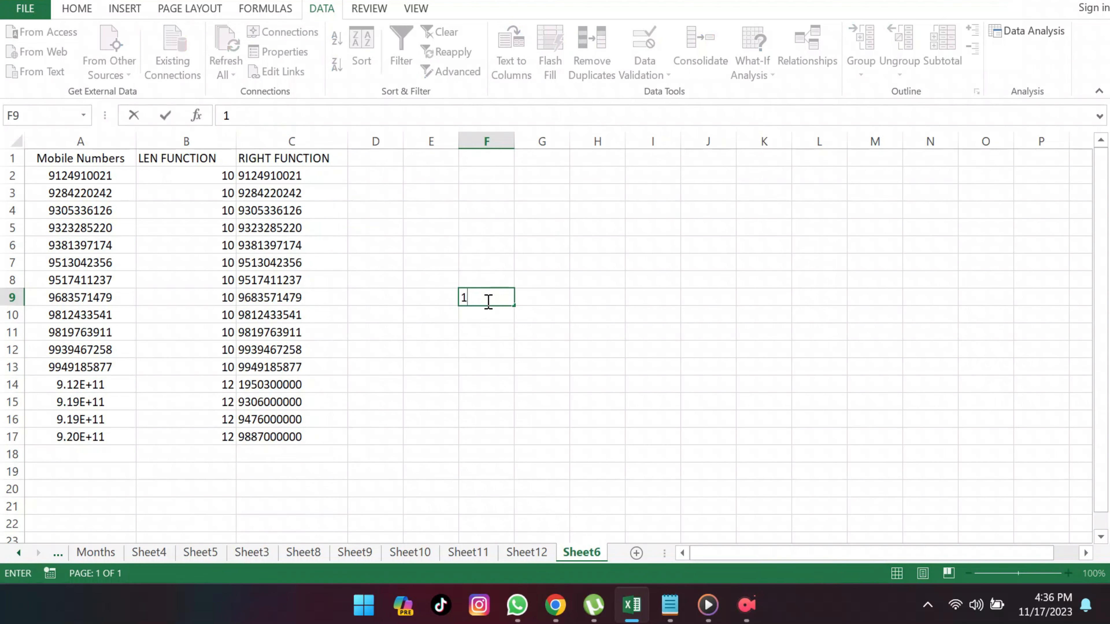
pyautogui.press('Return')
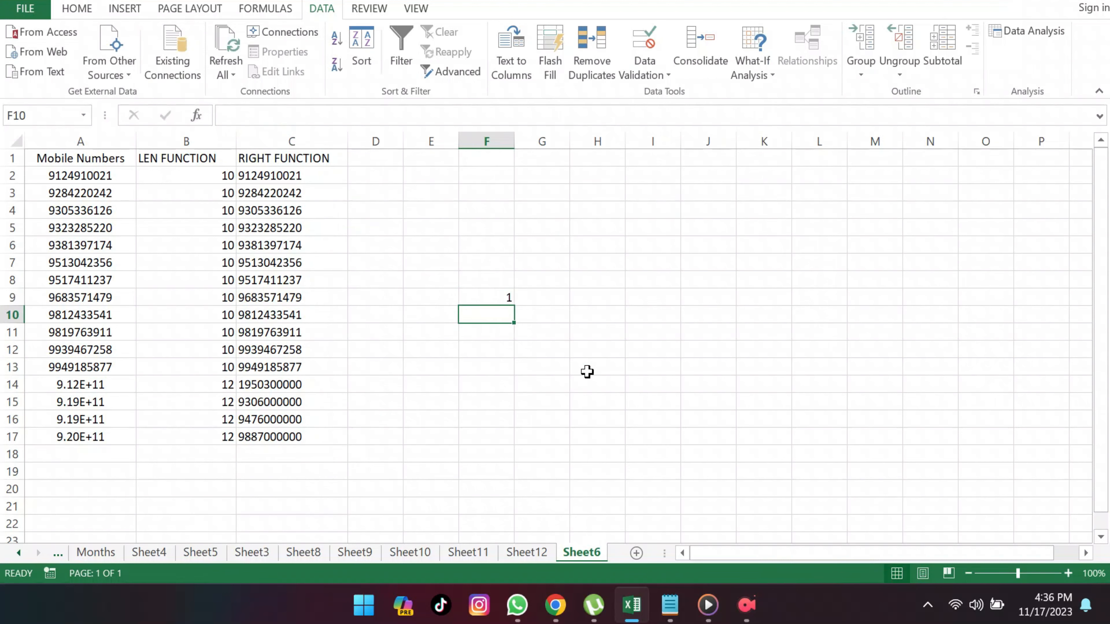
pyautogui.click(500, 294)
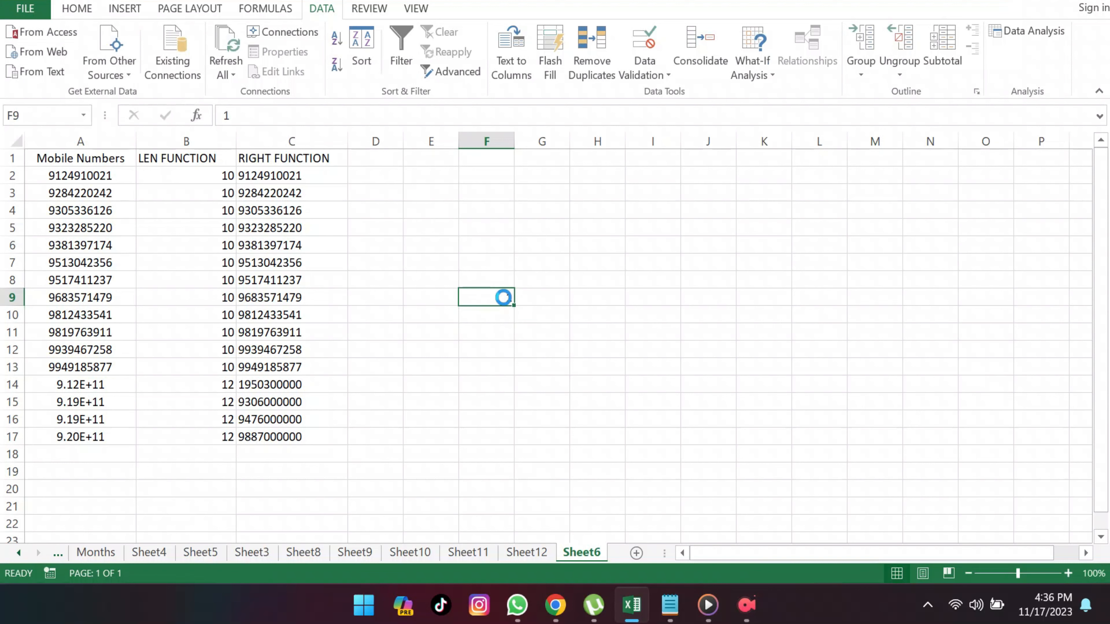
# Step: Copy the helper value in F9 and paste it onto C2:C17 with the Paste Special Multiply operation to convert the text results to numbers
pyautogui.hotkey('ctrl', 'c')
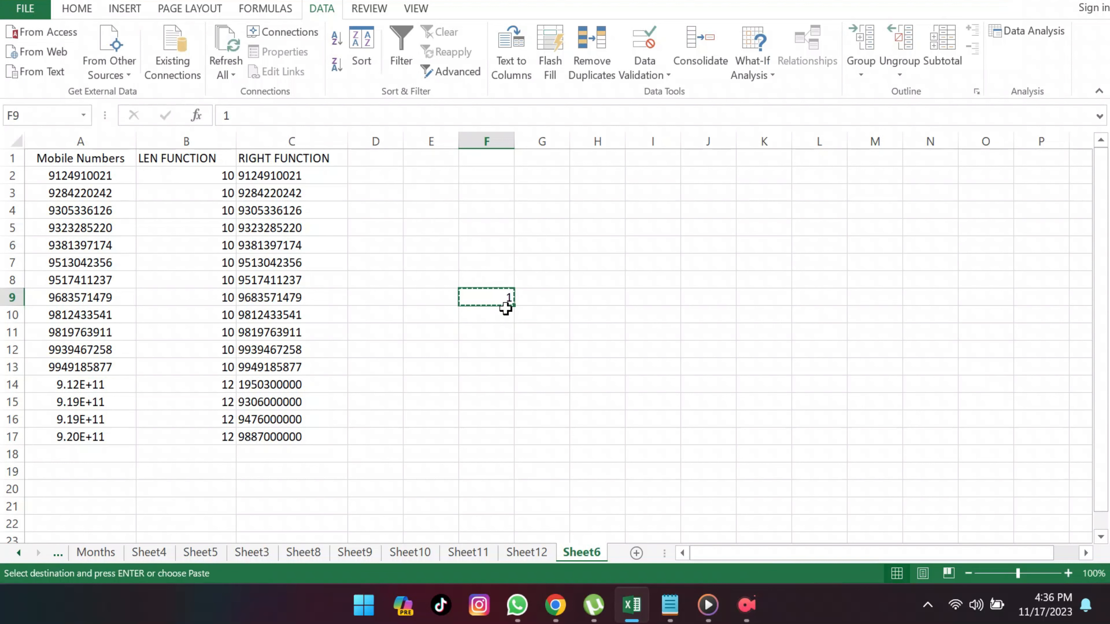
pyautogui.moveTo(318, 180); pyautogui.dragTo(329, 431)
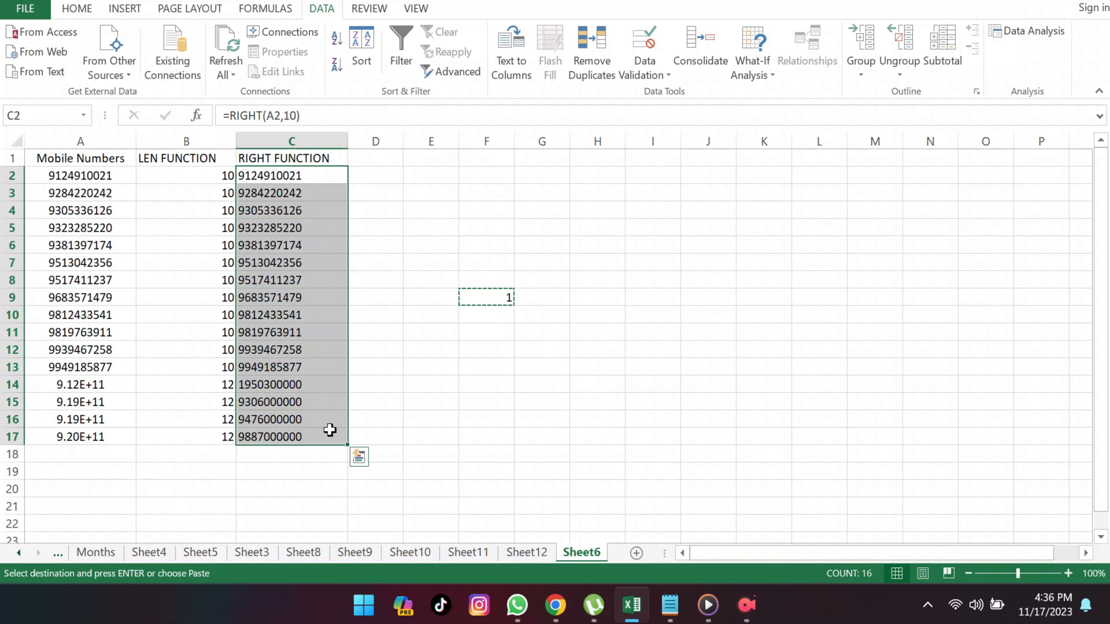
pyautogui.rightClick(304, 297)
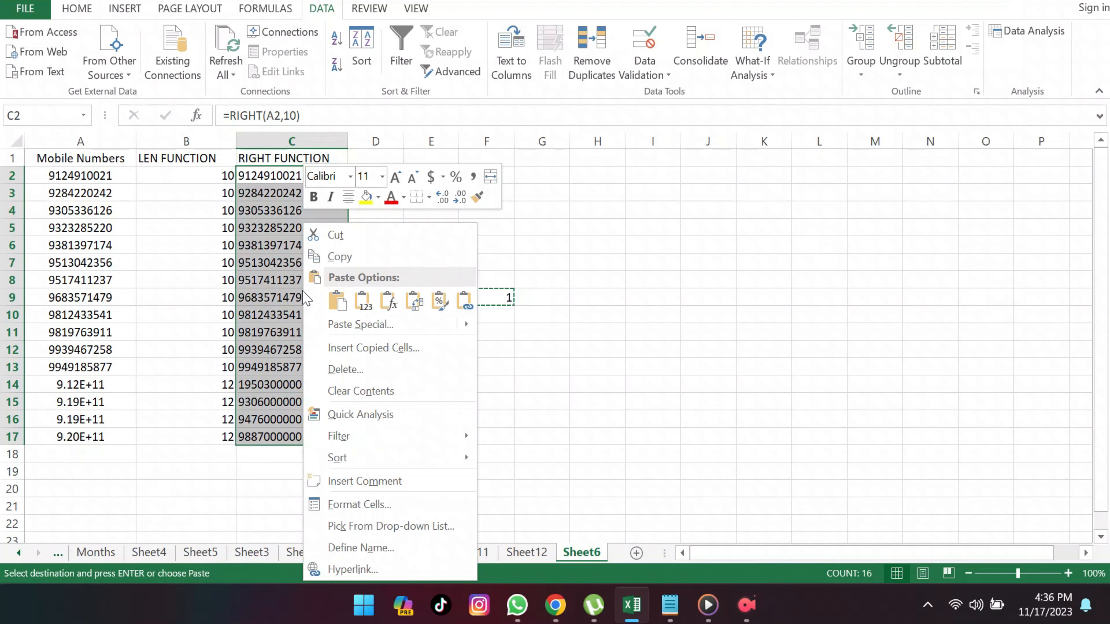
pyautogui.click(367, 324)
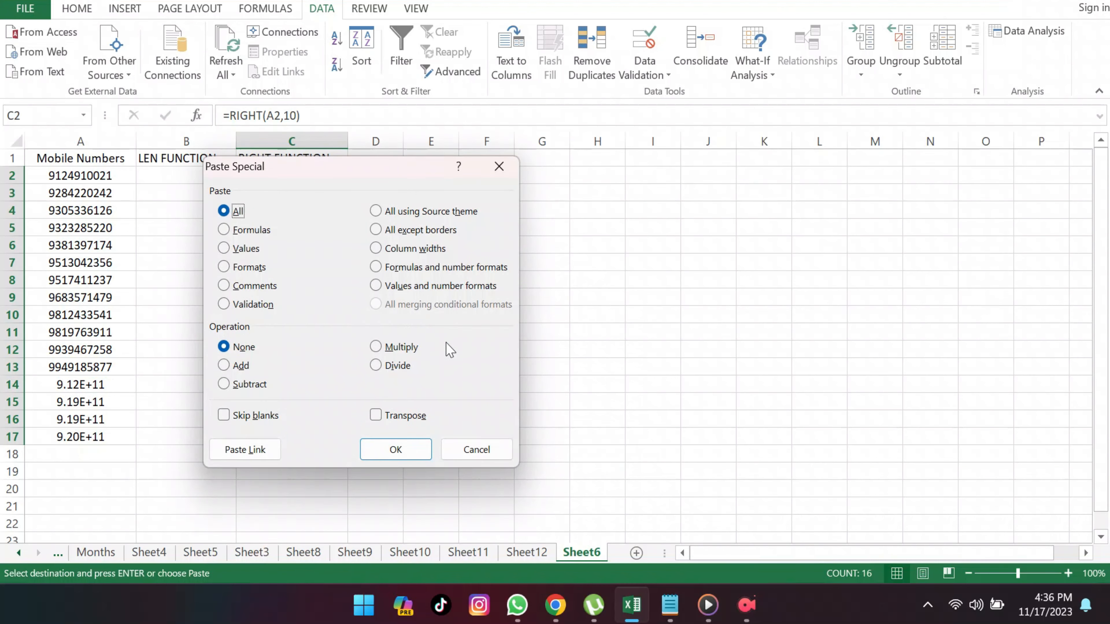
pyautogui.click(377, 348)
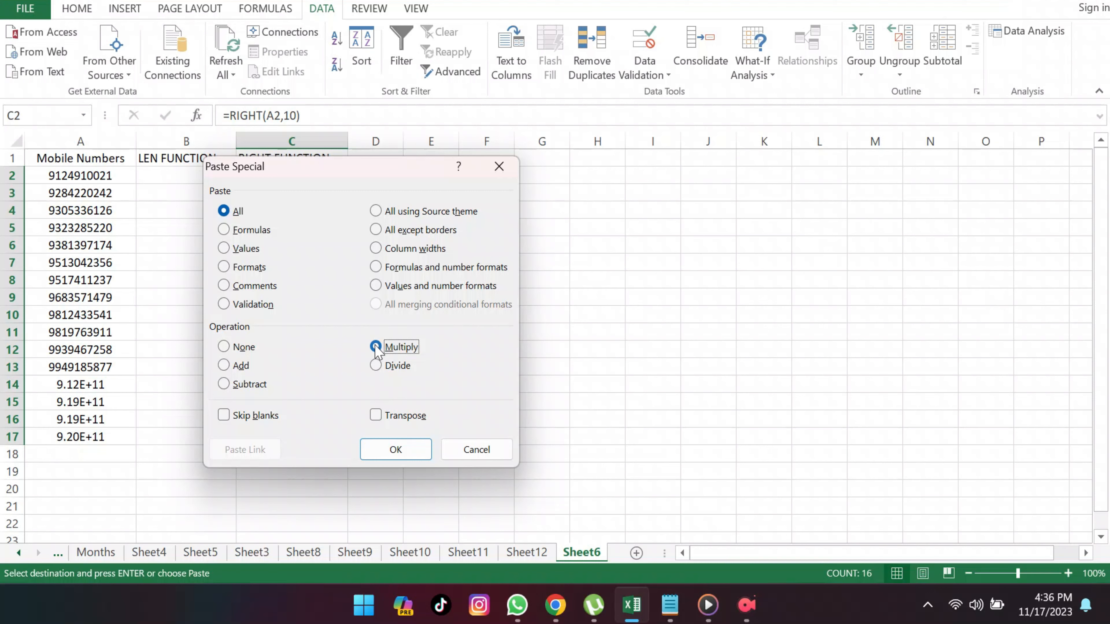
pyautogui.click(415, 448)
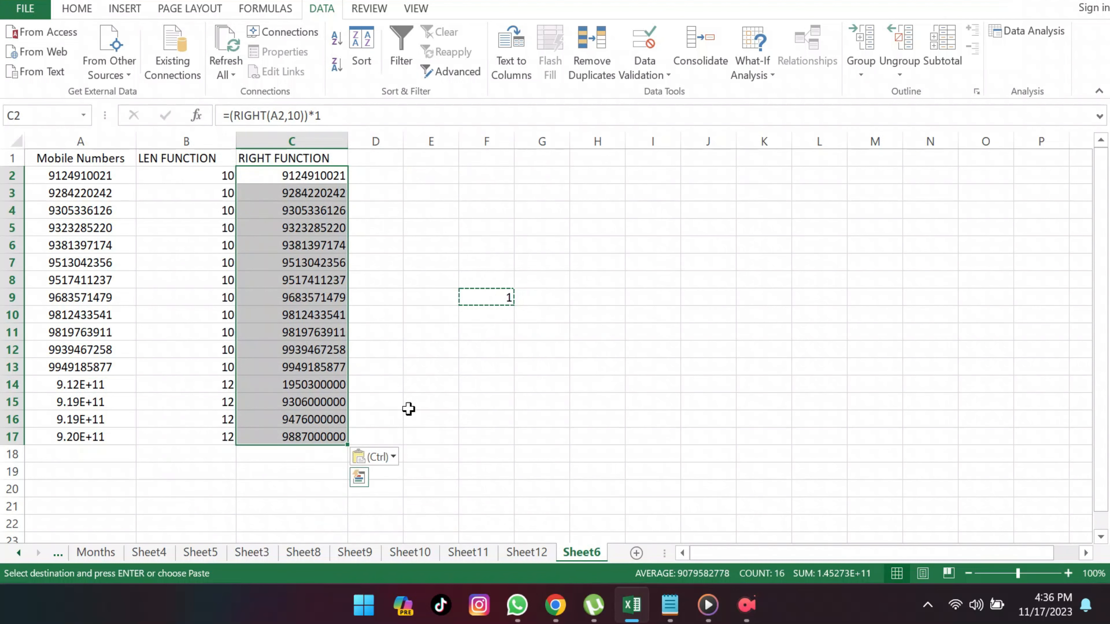
# Step: Clear the helper value from cell F9 and select the header cell C1
pyautogui.click(478, 298)
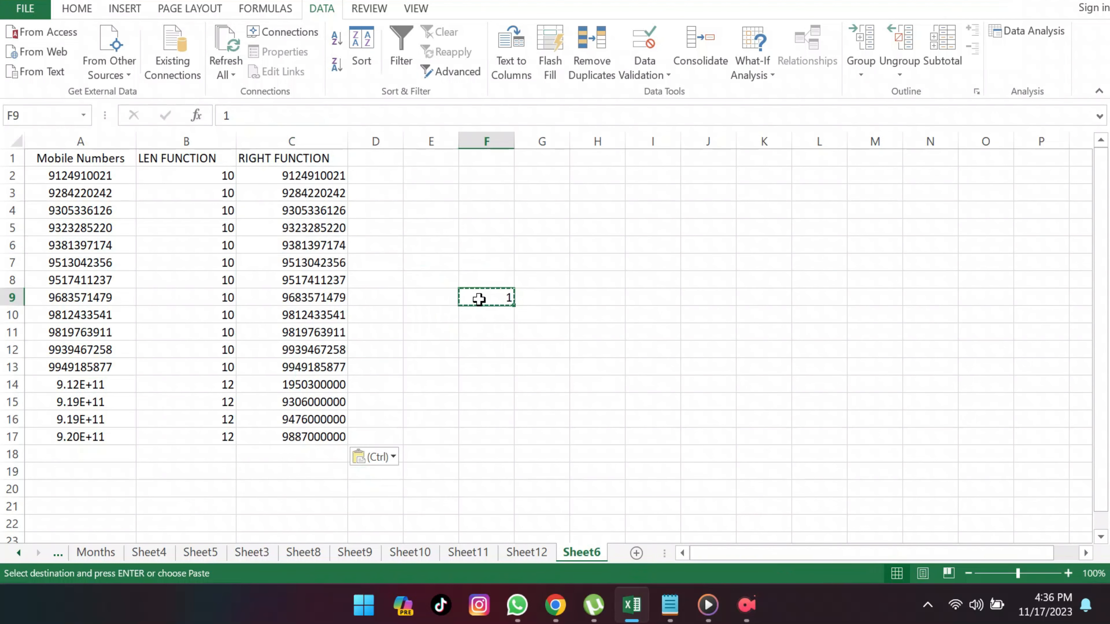
pyautogui.press('Delete')
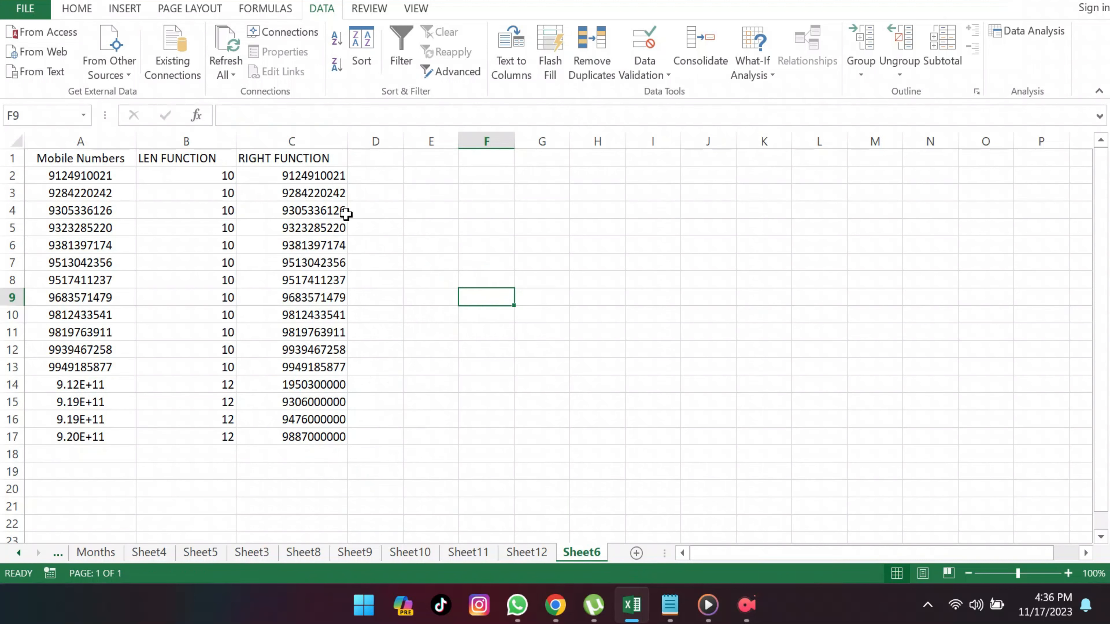
pyautogui.click(338, 165)
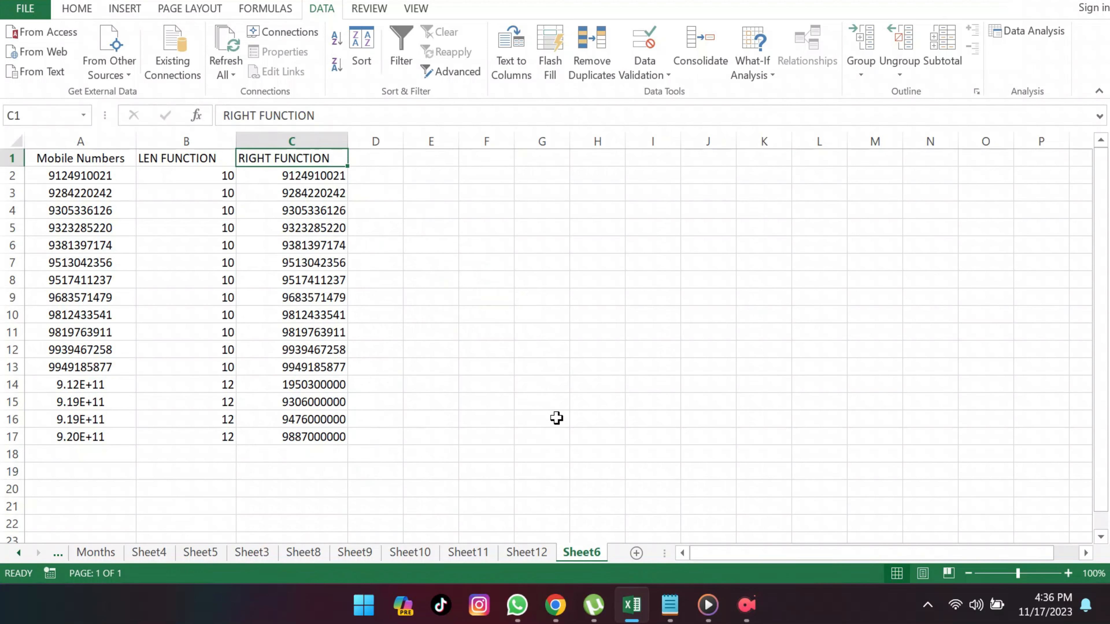